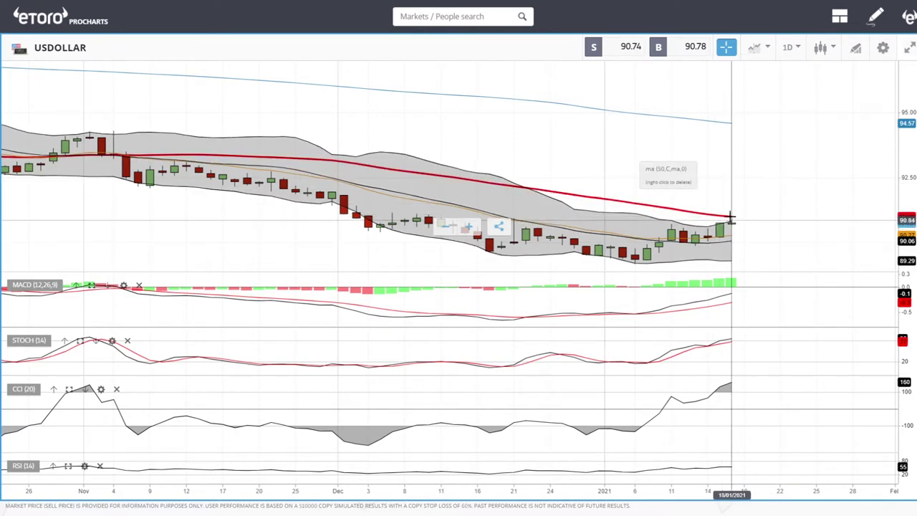
scroll(783, 226, up, 3)
scroll(783, 226, up, 2)
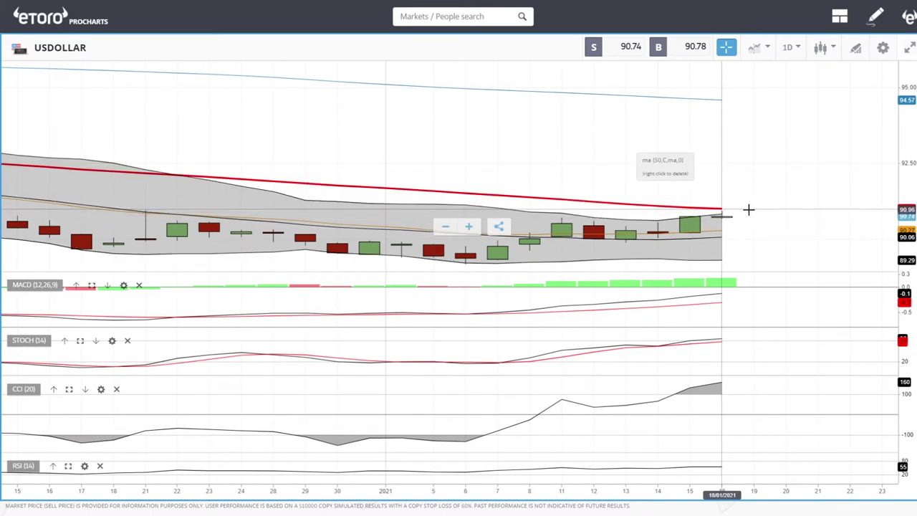
scroll(791, 189, down, 3)
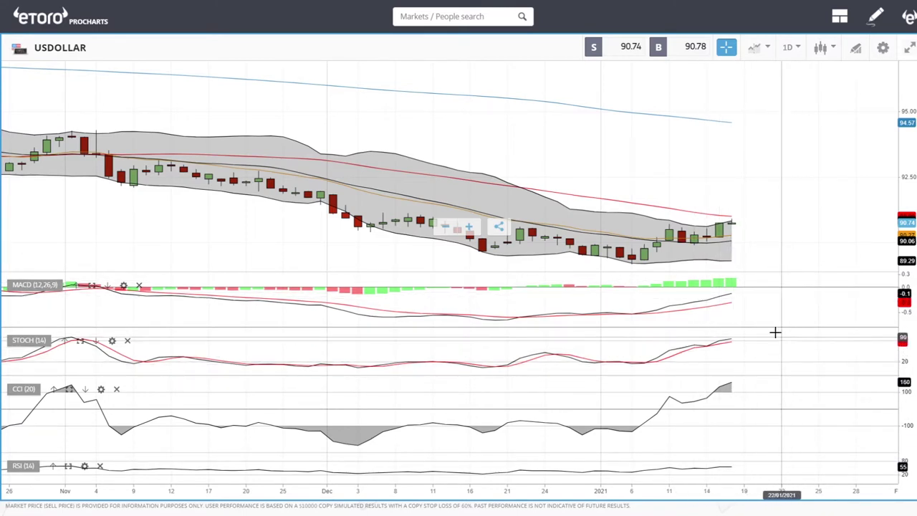
Step: Switch USDOLLAR to 4-hour candles, zoom to inspect them, then select daily periodicity again
click(789, 48)
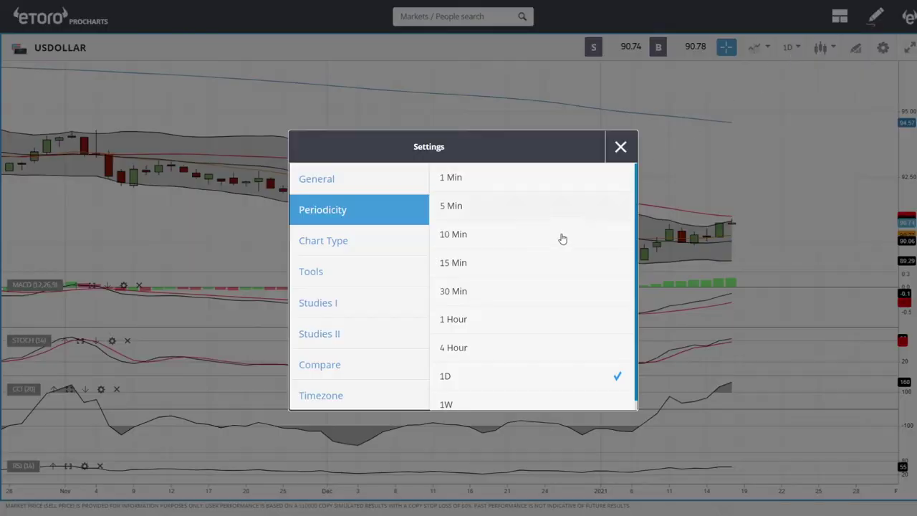
click(474, 351)
click(620, 147)
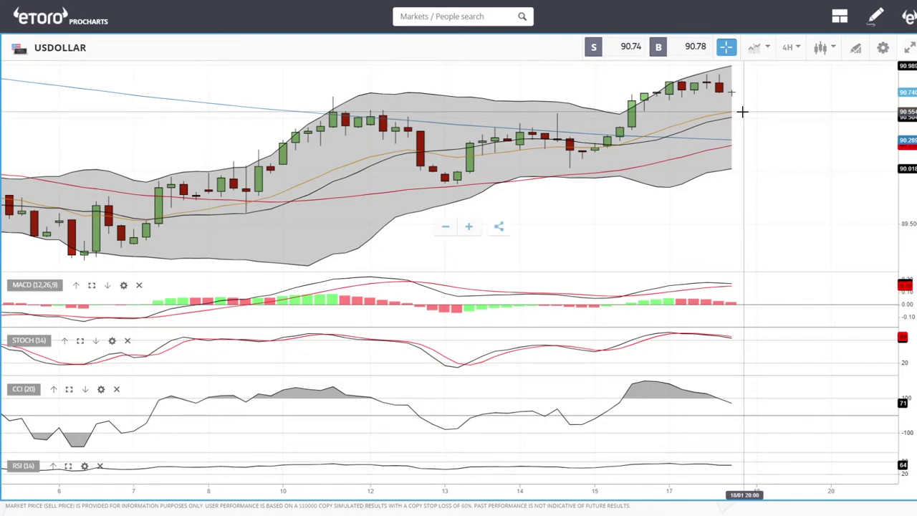
scroll(767, 158, down, 5)
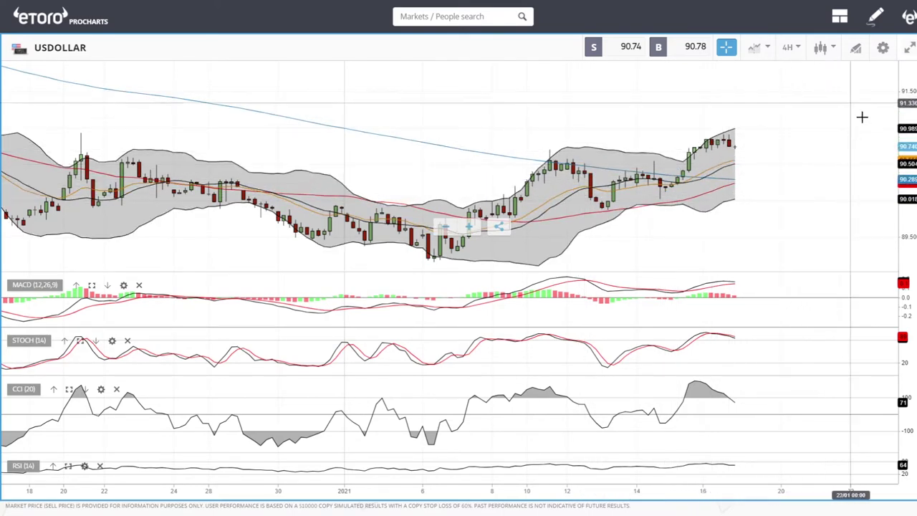
scroll(801, 160, down, 3)
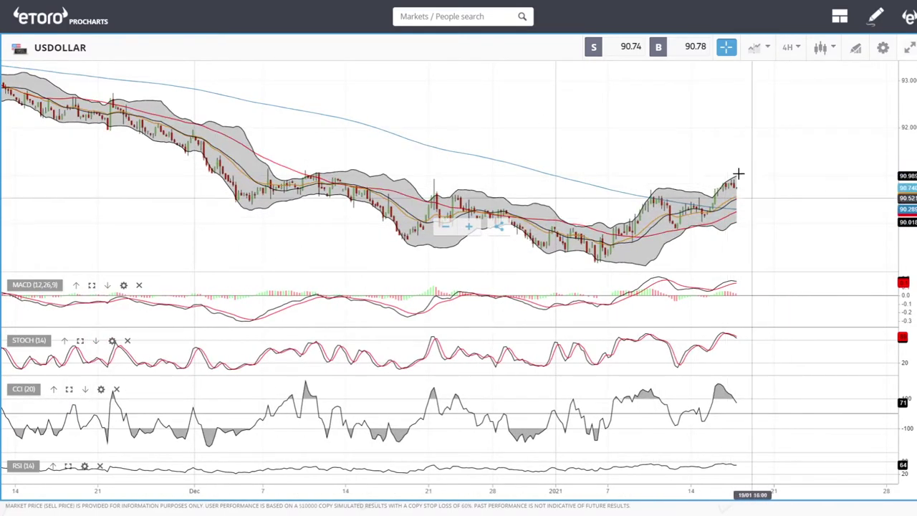
scroll(785, 202, up, 4)
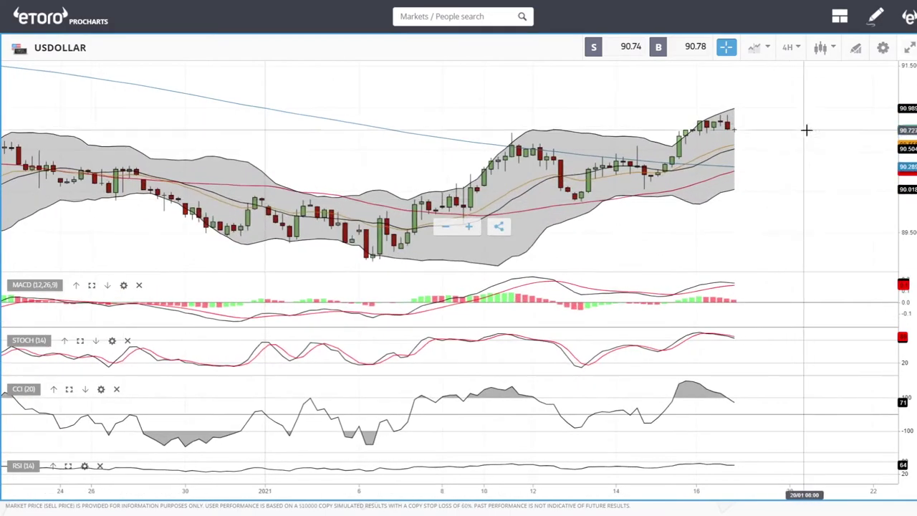
click(790, 48)
click(497, 385)
Step: Show the daily USDOLLAR chart and start a market search for oil
click(620, 147)
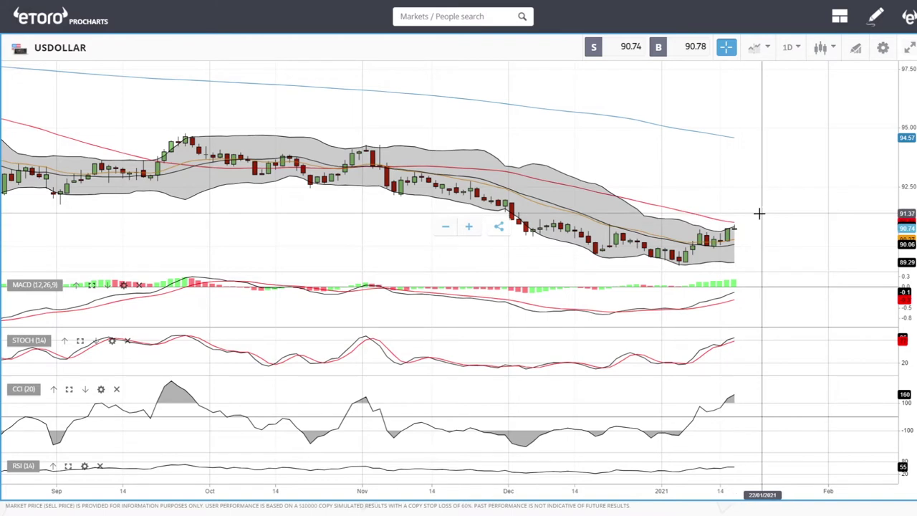
click(452, 16)
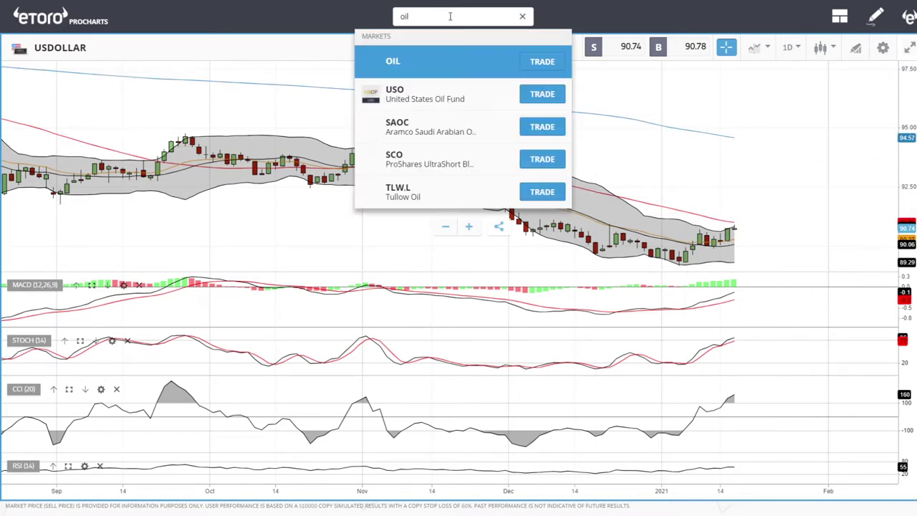
Step: Load the OIL daily chart, delete its Bollinger Bands, and zoom to review it
click(425, 65)
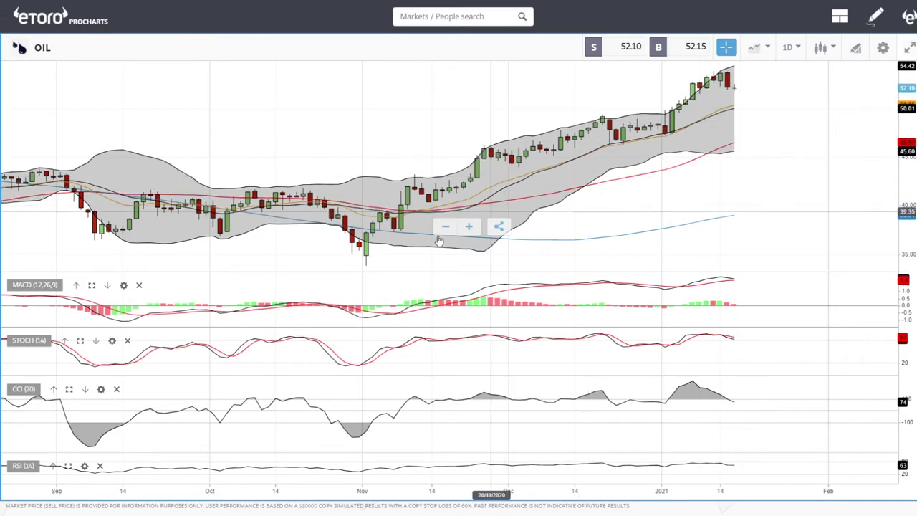
right_click(633, 111)
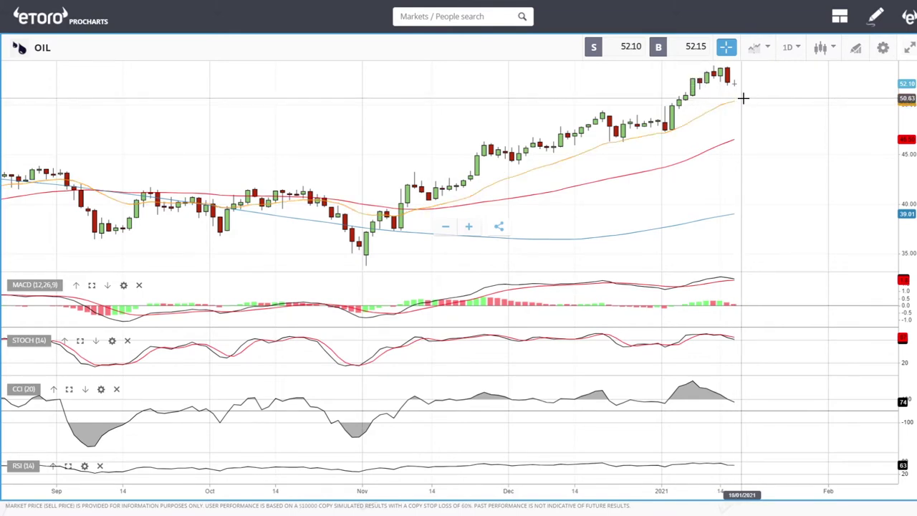
scroll(810, 133, down, 2)
scroll(810, 133, down, 2)
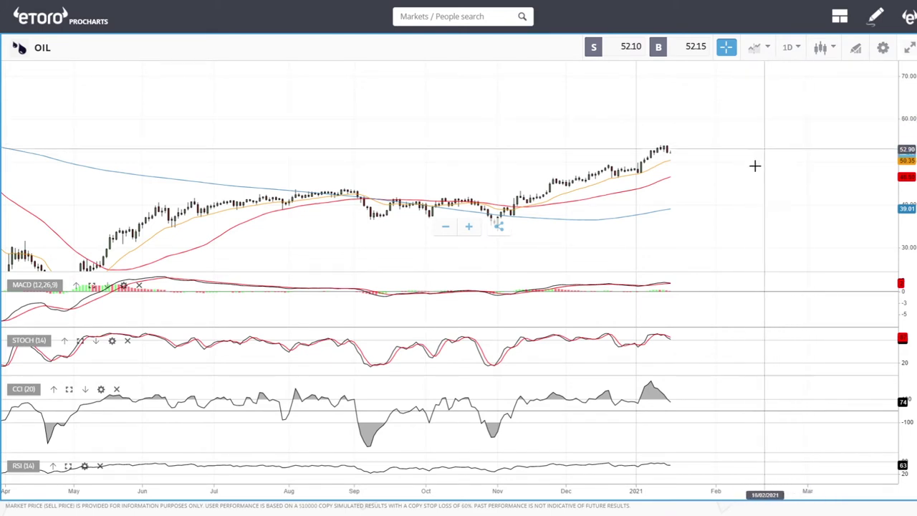
scroll(753, 170, up, 3)
scroll(753, 170, down, 3)
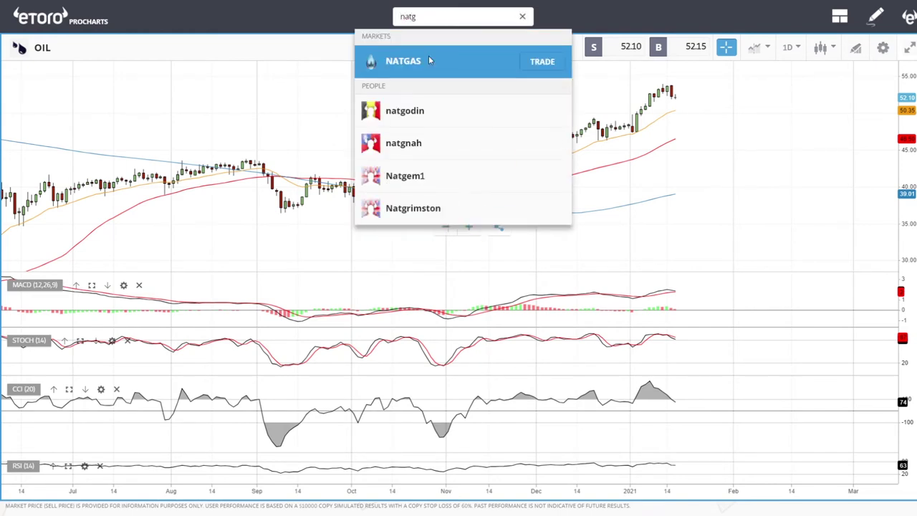
Step: Load the NATGAS daily chart and zoom in and out to review its indicator panels
click(433, 55)
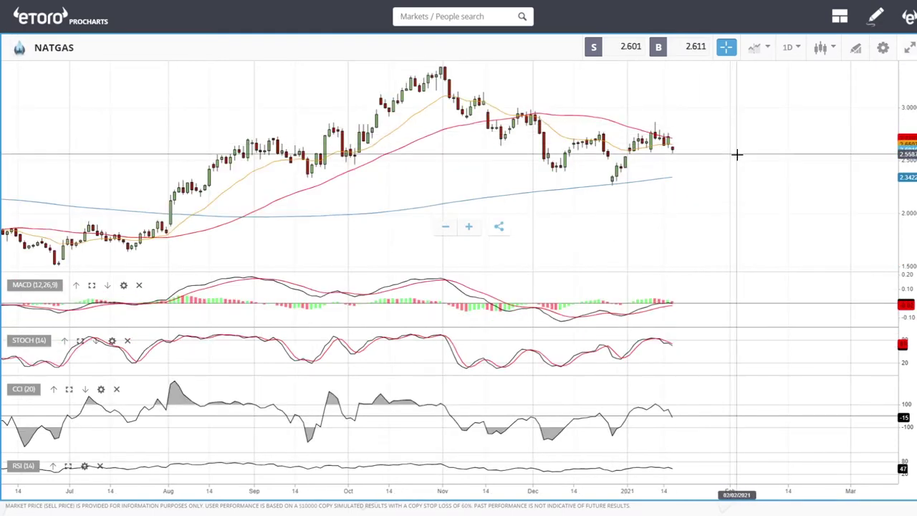
scroll(724, 170, up, 2)
scroll(693, 145, down, 1)
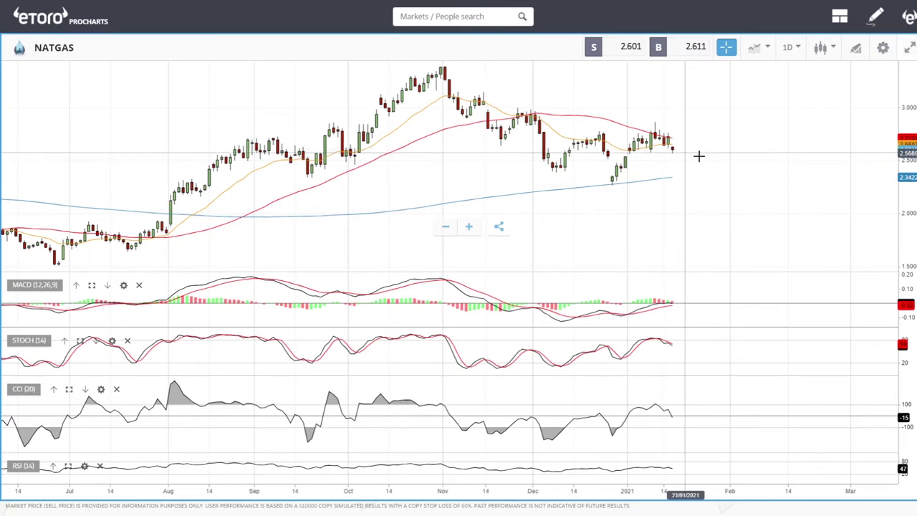
scroll(669, 219, up, 3)
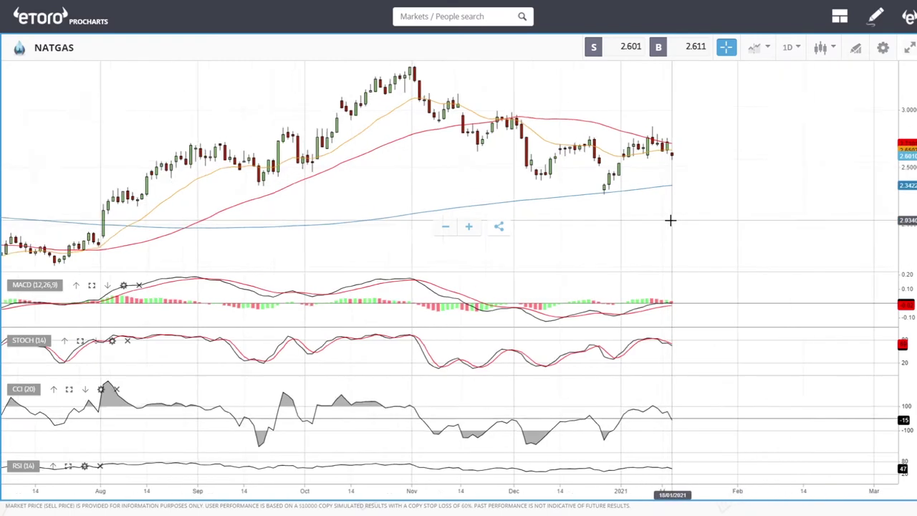
scroll(670, 217, down, 3)
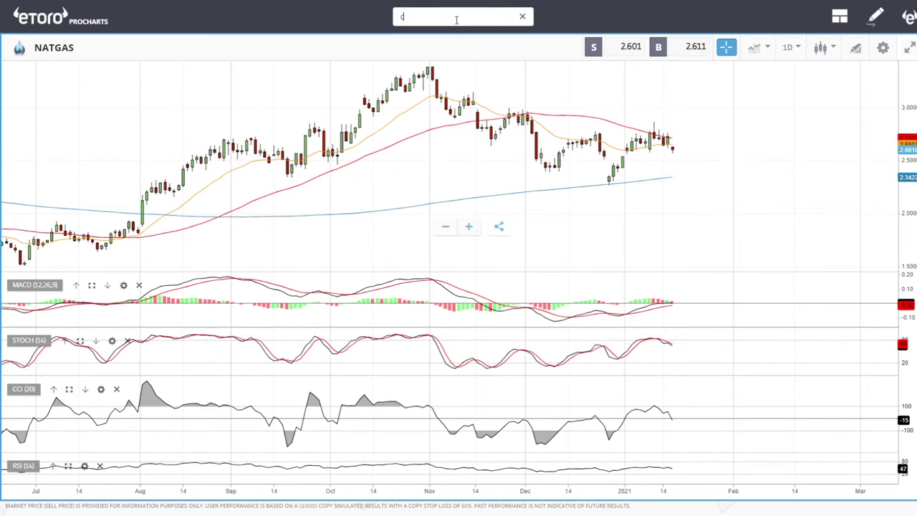
Step: Load the COPPER daily chart and zoom and pan to inspect its candles and indicators
text(op)
click(459, 126)
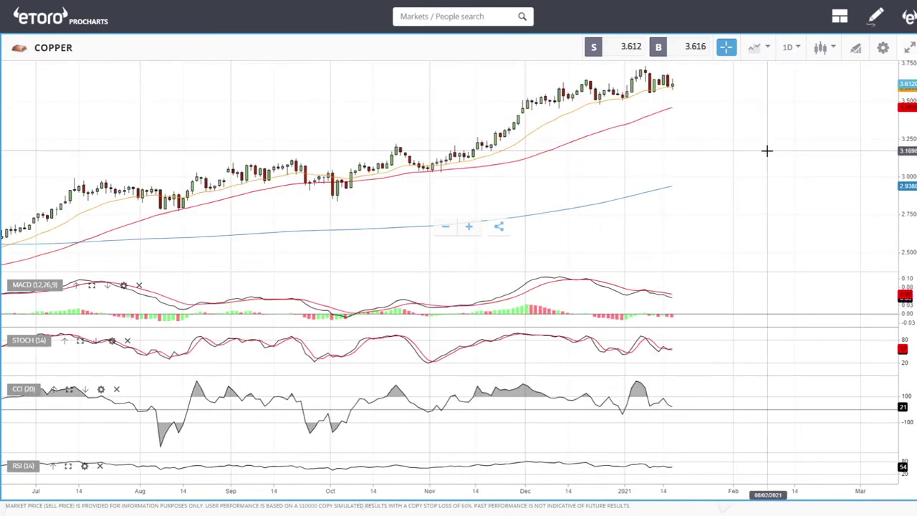
scroll(767, 150, up, 3)
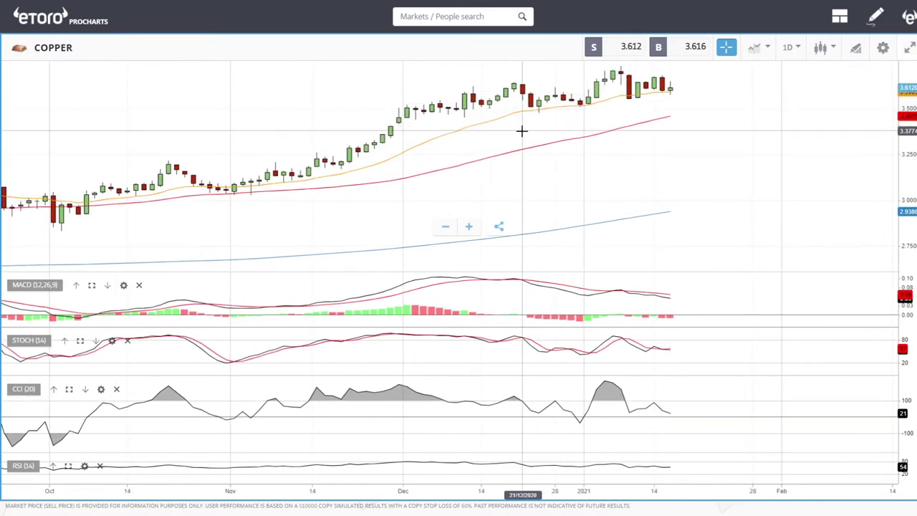
scroll(522, 131, down, 3)
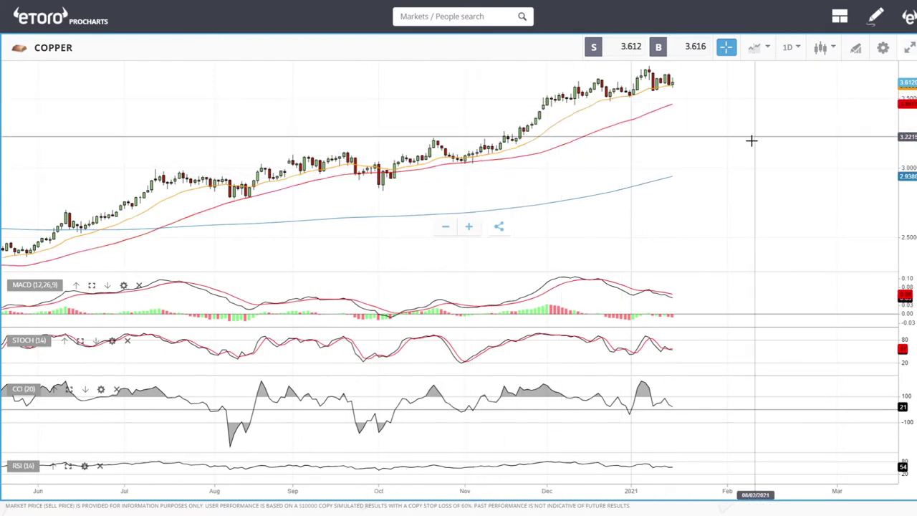
scroll(746, 140, down, 4)
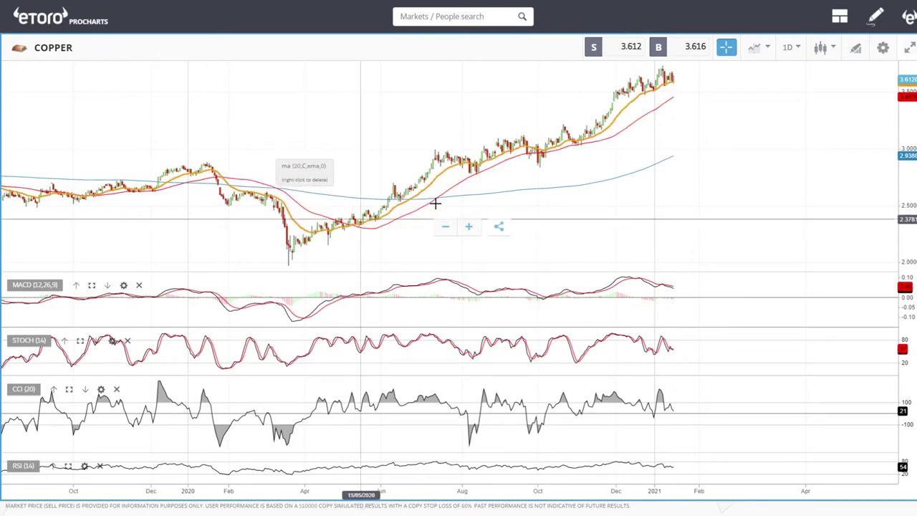
scroll(508, 179, up, 3)
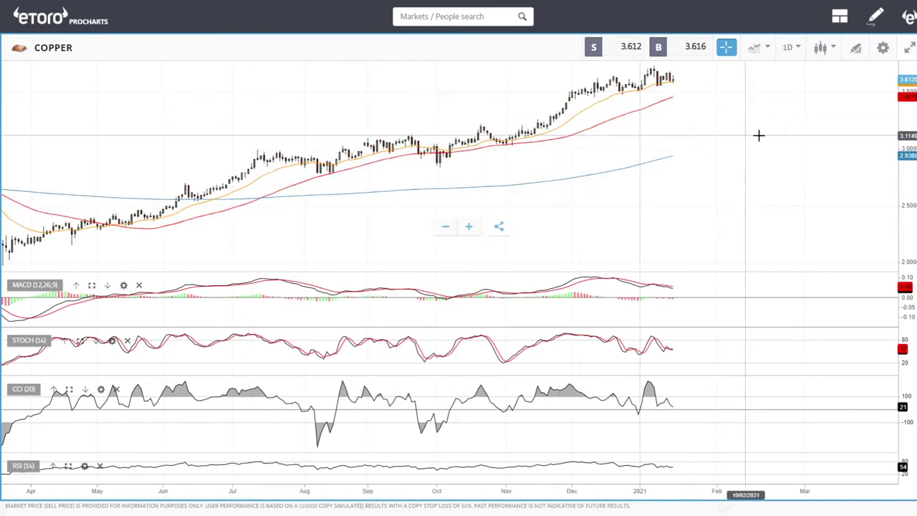
scroll(760, 131, up, 5)
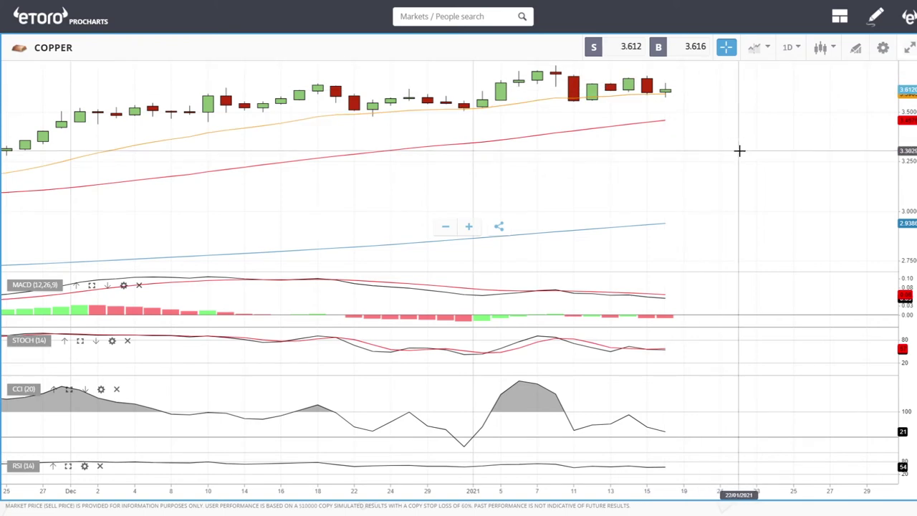
scroll(739, 150, down, 5)
drag(738, 141, 686, 196)
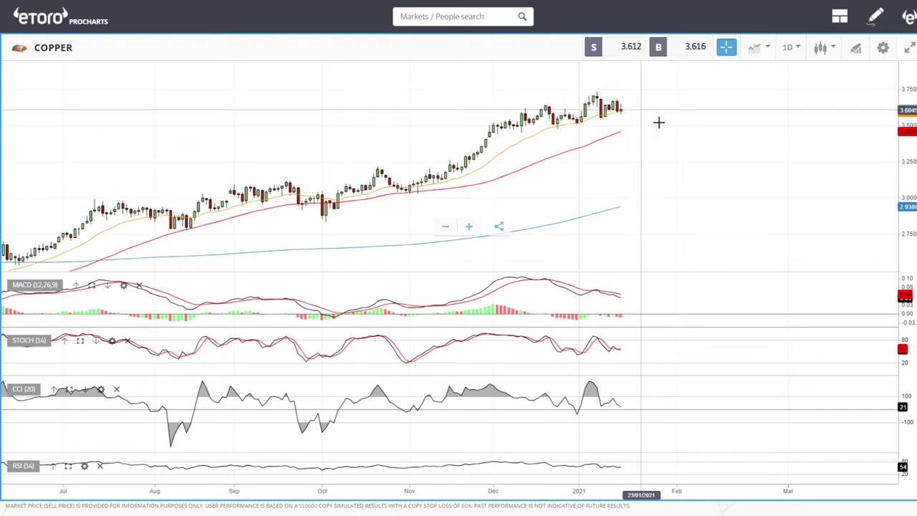
scroll(663, 140, up, 6)
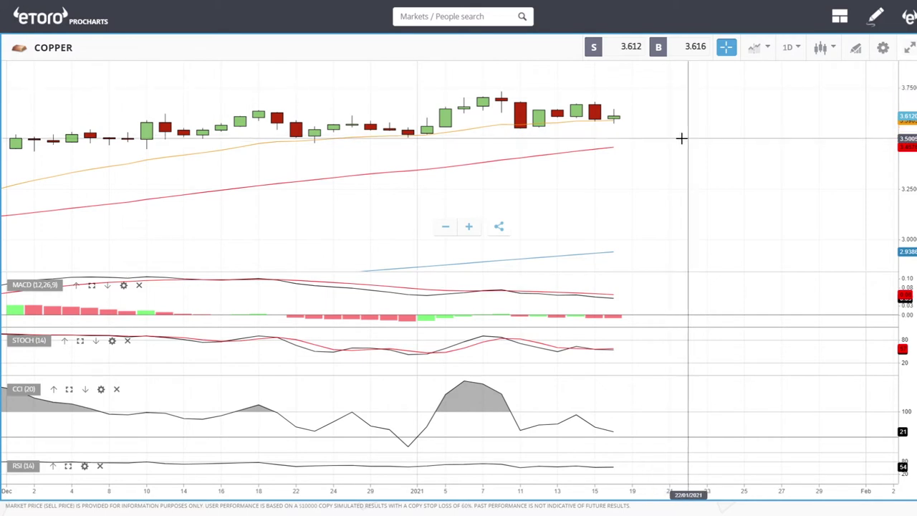
scroll(681, 137, down, 3)
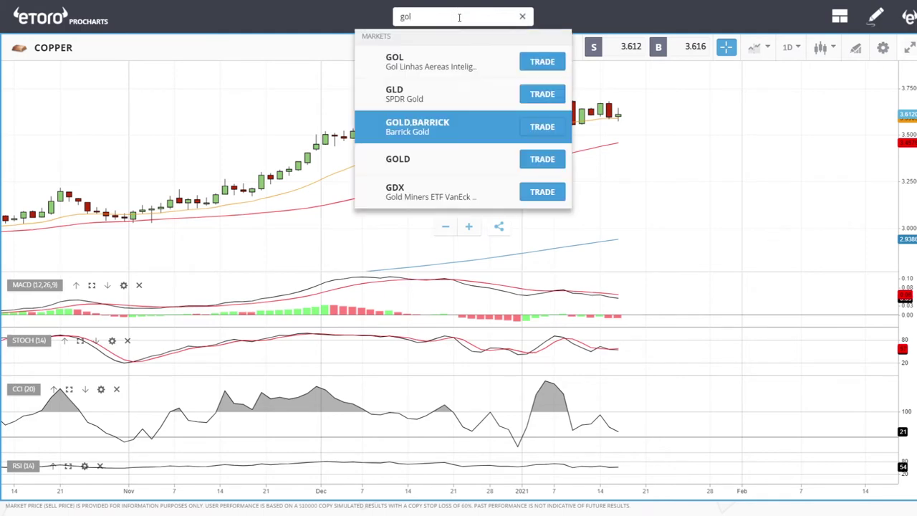
Step: Load the GOLD daily chart and zoom out to show a longer history
click(396, 156)
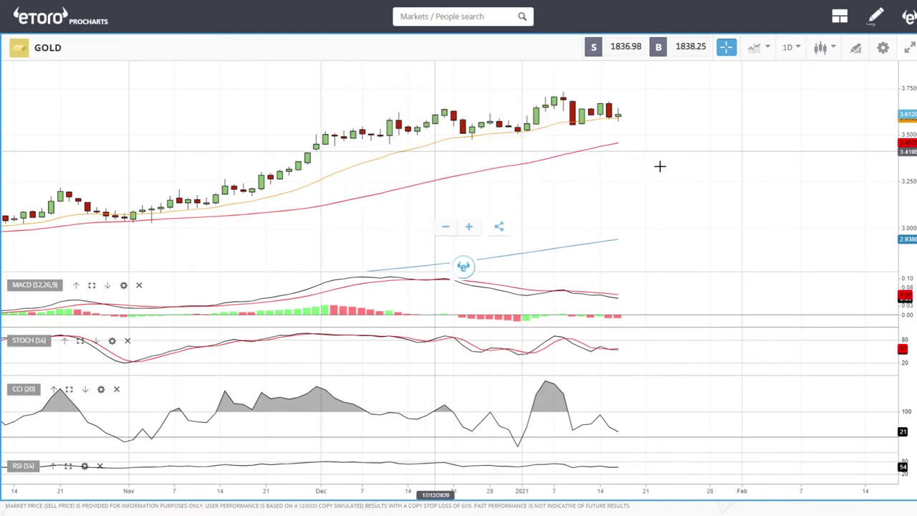
scroll(676, 168, down, 4)
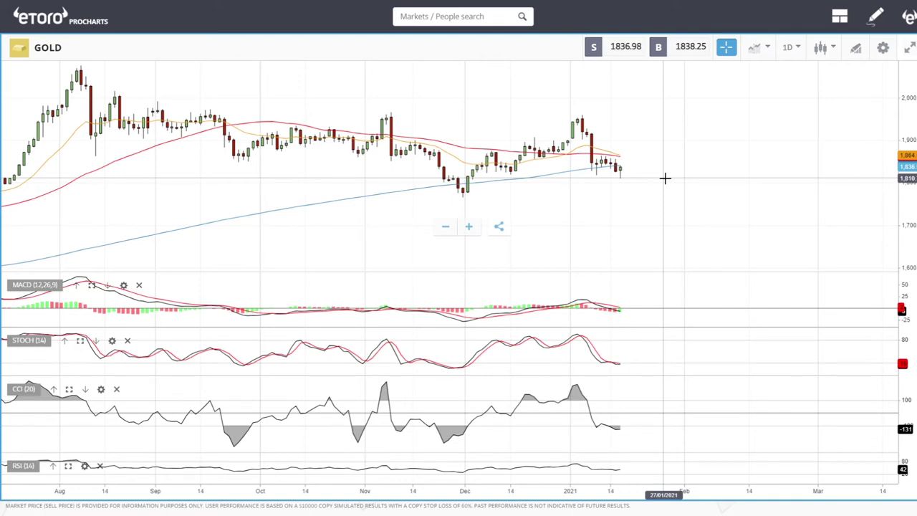
scroll(661, 170, up, 3)
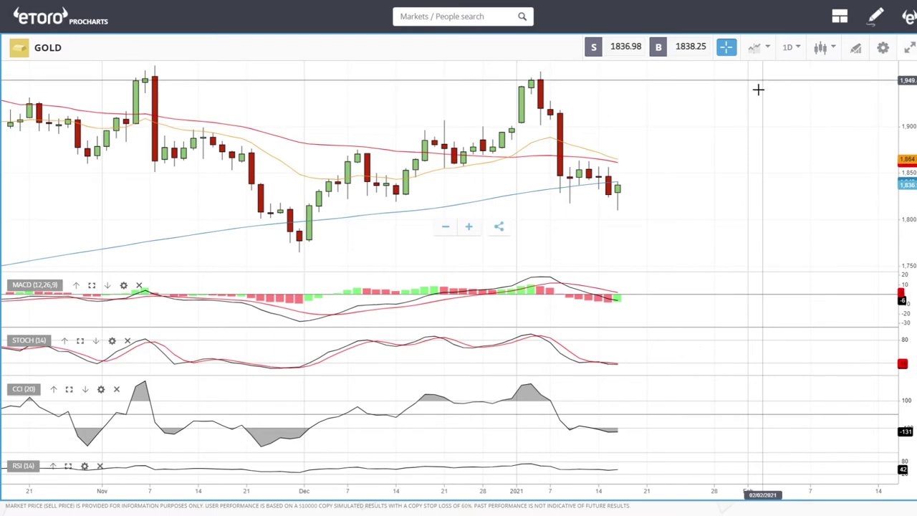
scroll(740, 139, down, 2)
scroll(740, 137, down, 3)
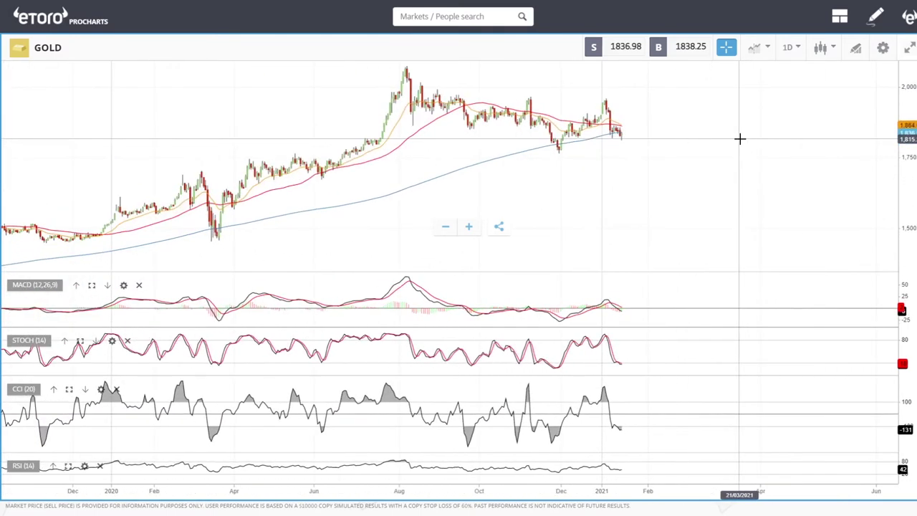
Step: Draw a falling trend line from gold's August 2020 high across the later highs
click(856, 47)
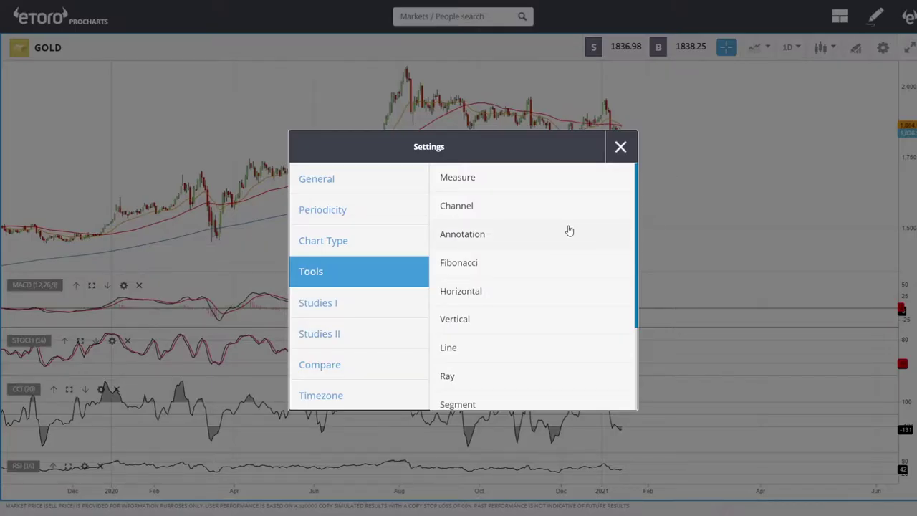
click(475, 348)
click(404, 67)
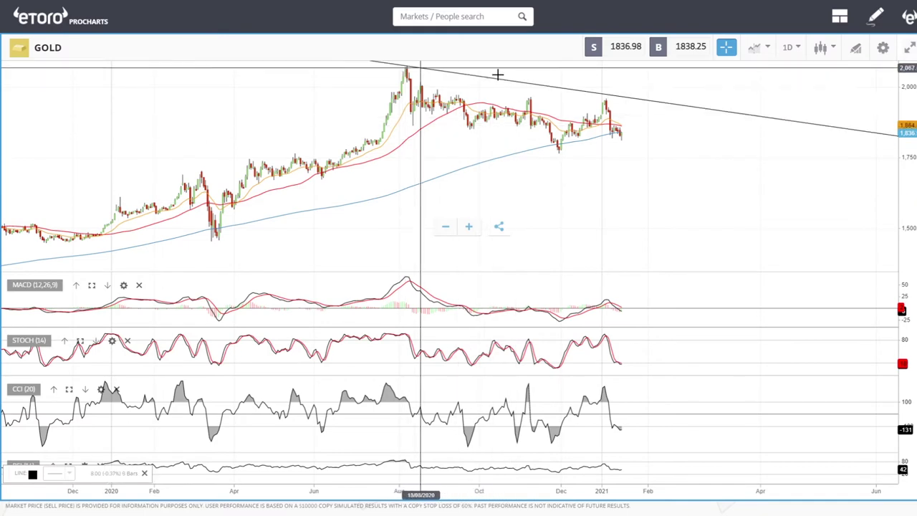
click(719, 118)
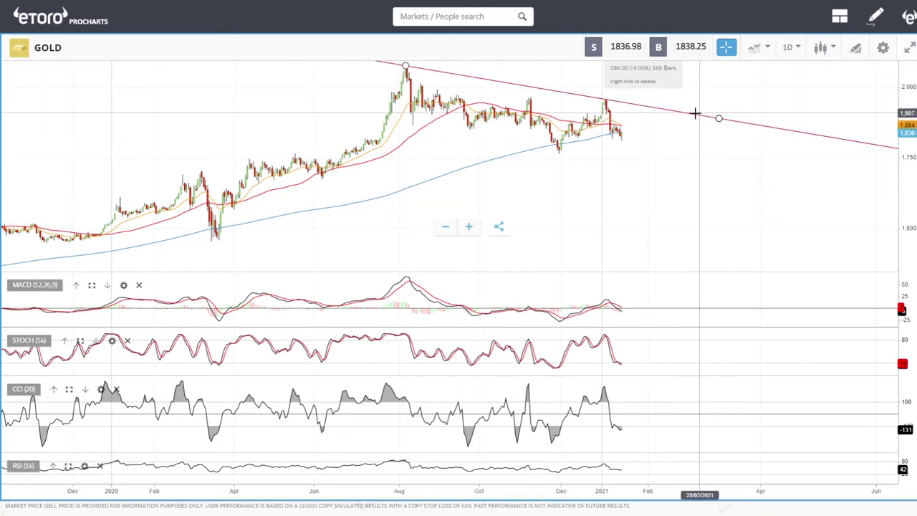
drag(719, 118, 709, 141)
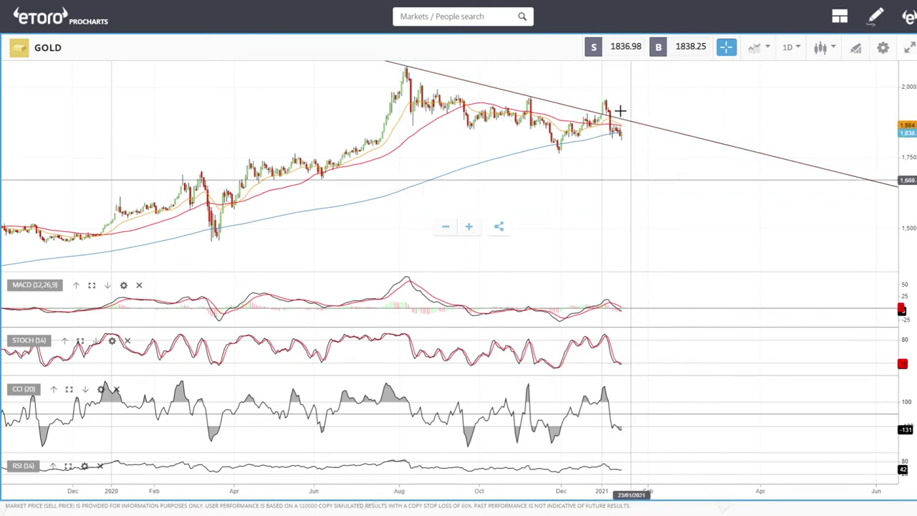
scroll(609, 117, up, 5)
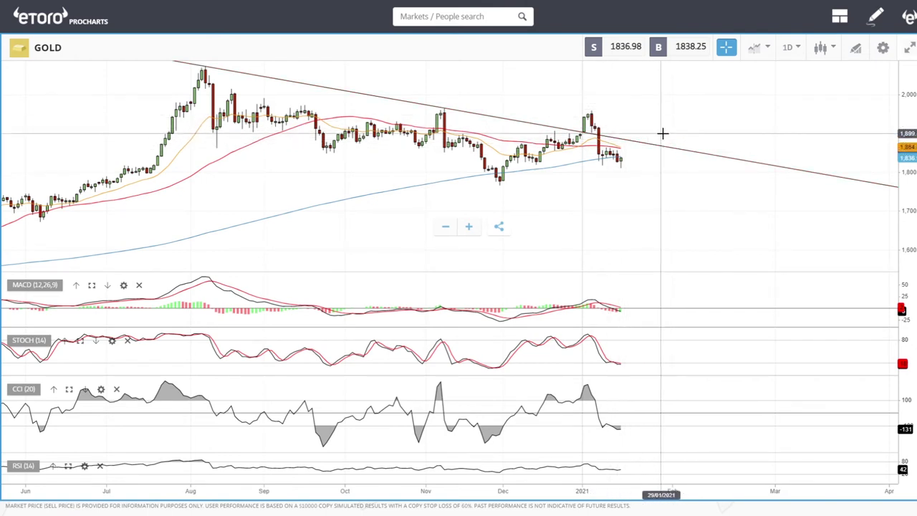
scroll(669, 192, down, 5)
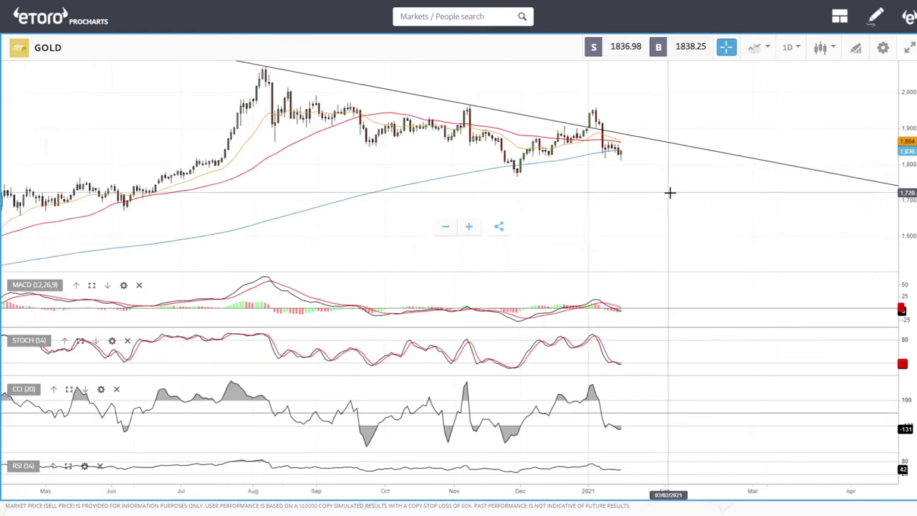
Step: Draw a rising trend line from gold's March low along the recent lows, forming a triangle
click(862, 55)
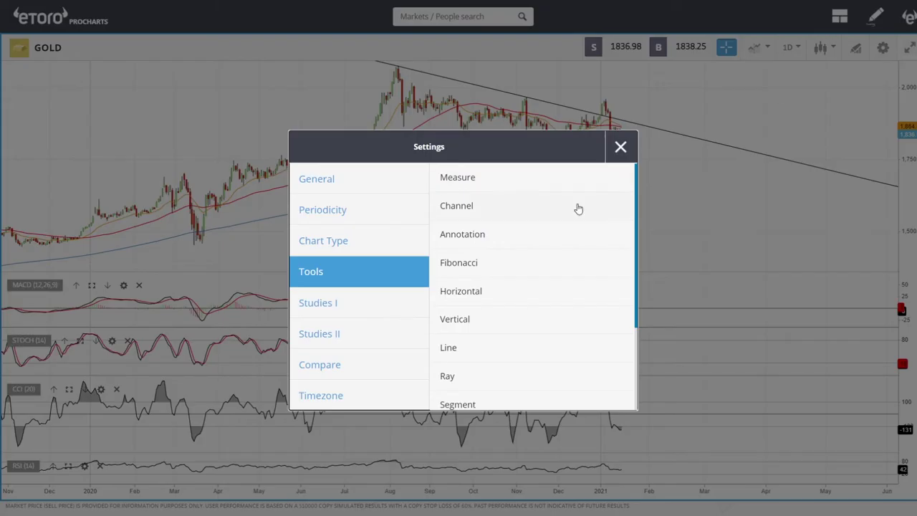
click(468, 348)
click(194, 242)
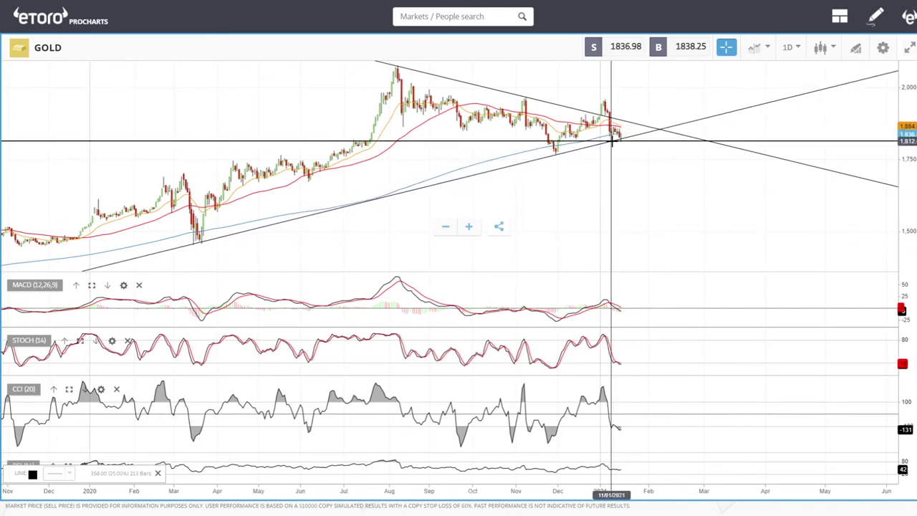
click(616, 139)
scroll(645, 155, up, 1)
scroll(663, 172, up, 3)
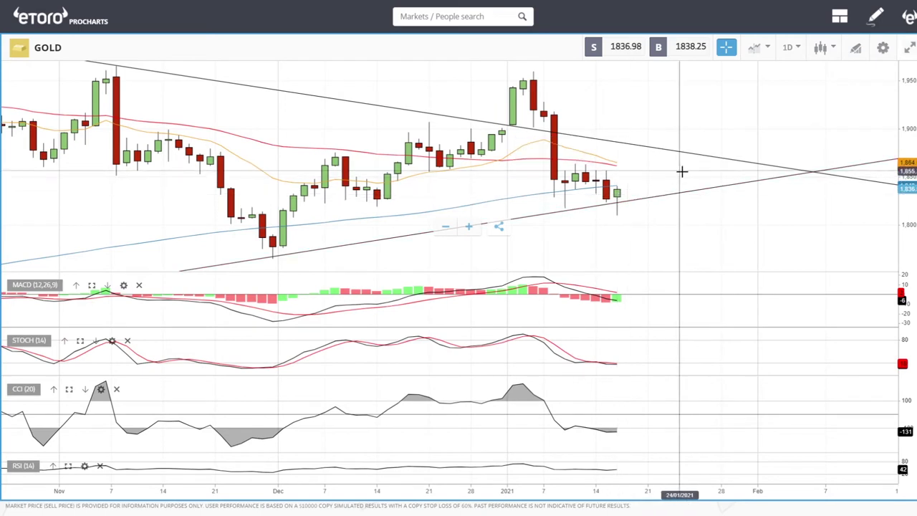
mouse_move(618, 205)
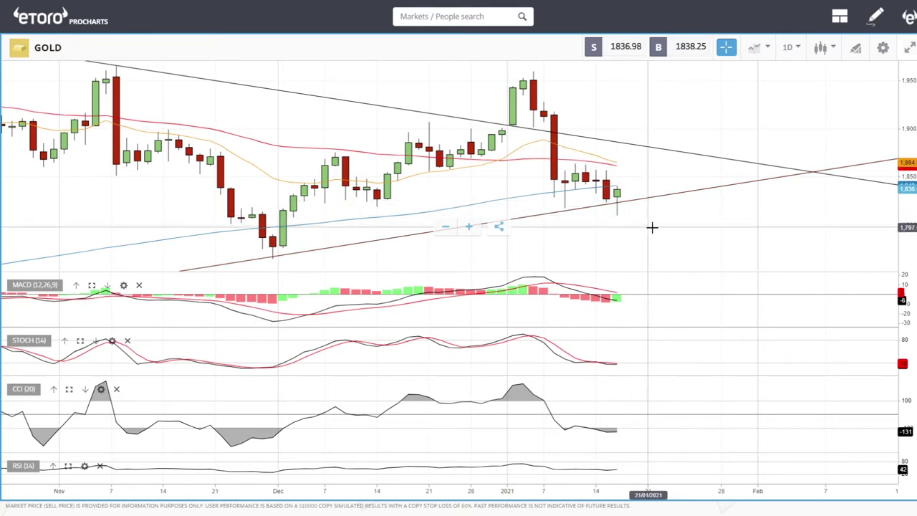
scroll(670, 227, down, 5)
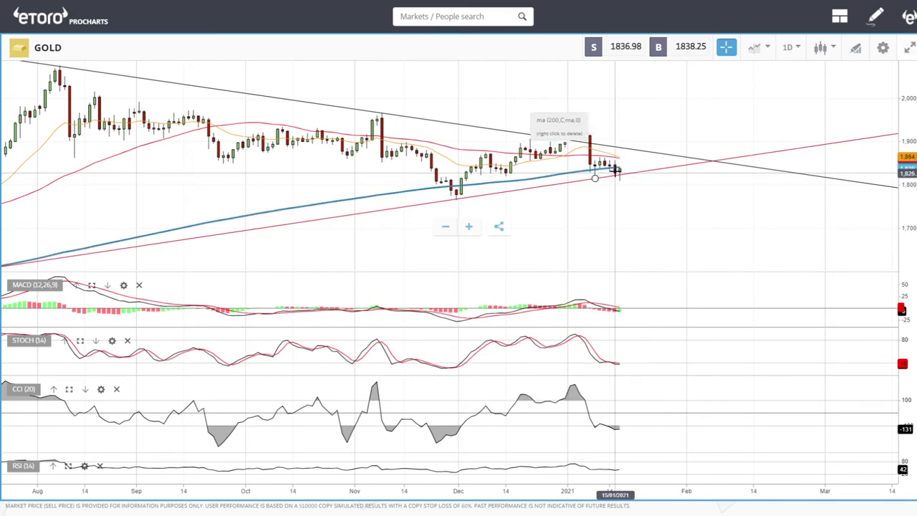
scroll(647, 196, up, 4)
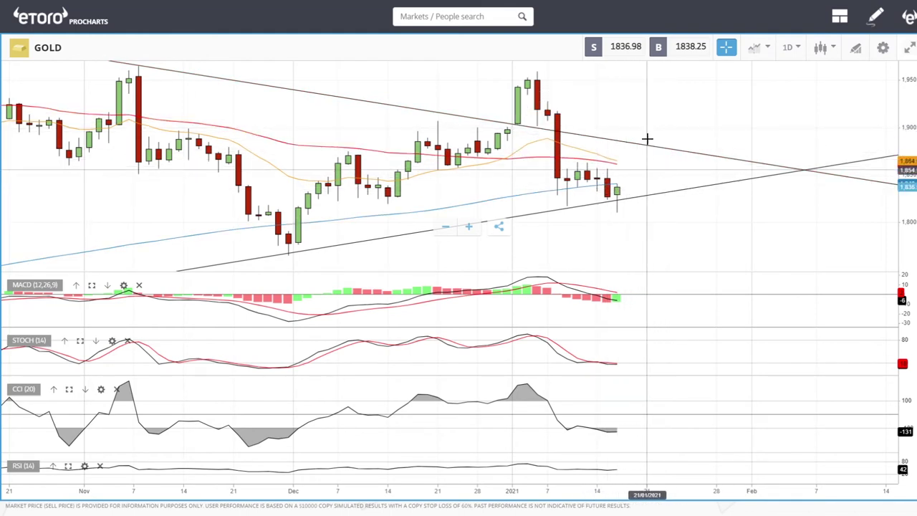
Step: Zoom out the gold chart to show both triangle trendlines and select the lower one
scroll(673, 220, down, 5)
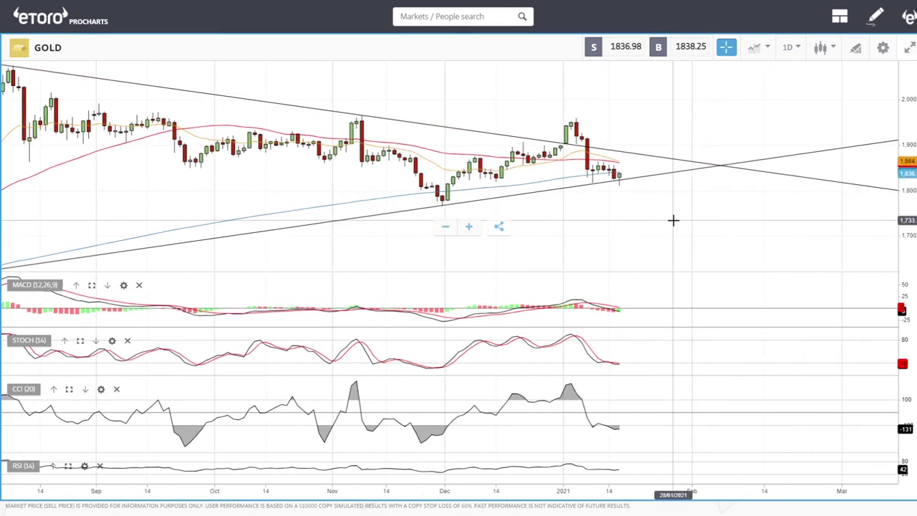
scroll(673, 220, down, 5)
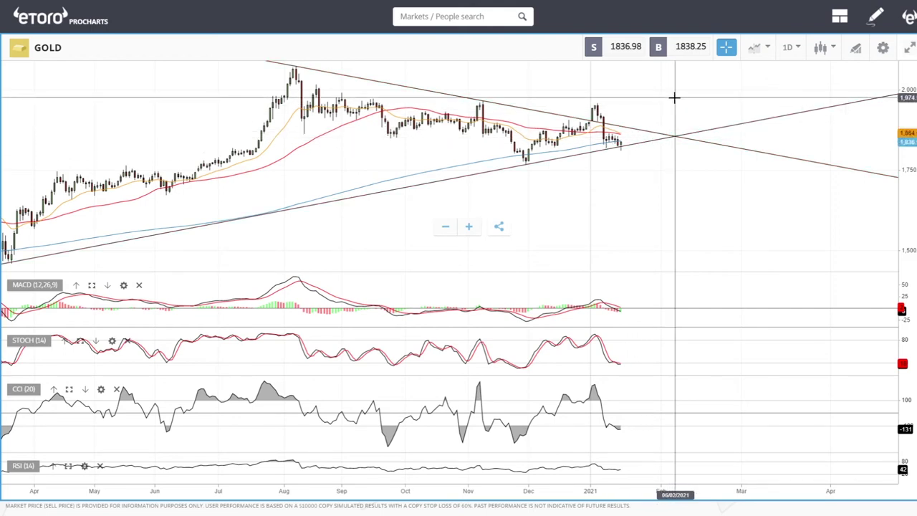
scroll(708, 197, down, 2)
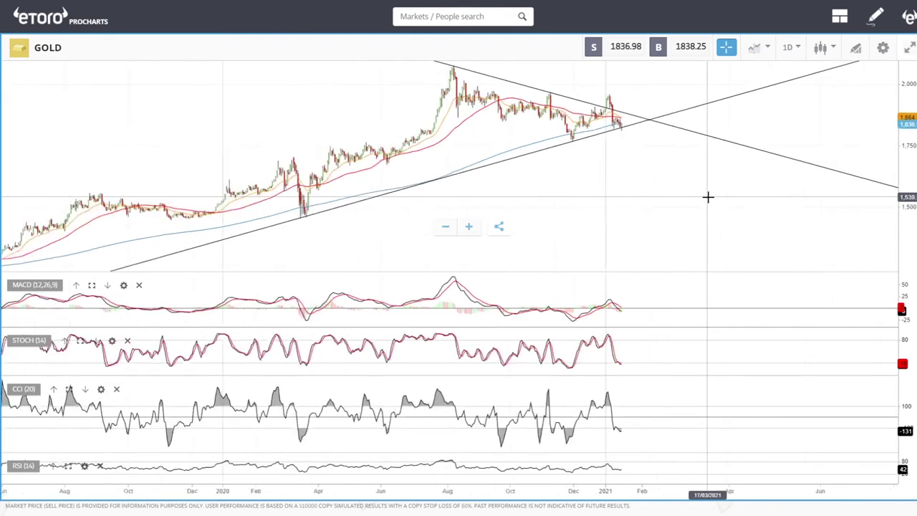
scroll(708, 197, down, 1)
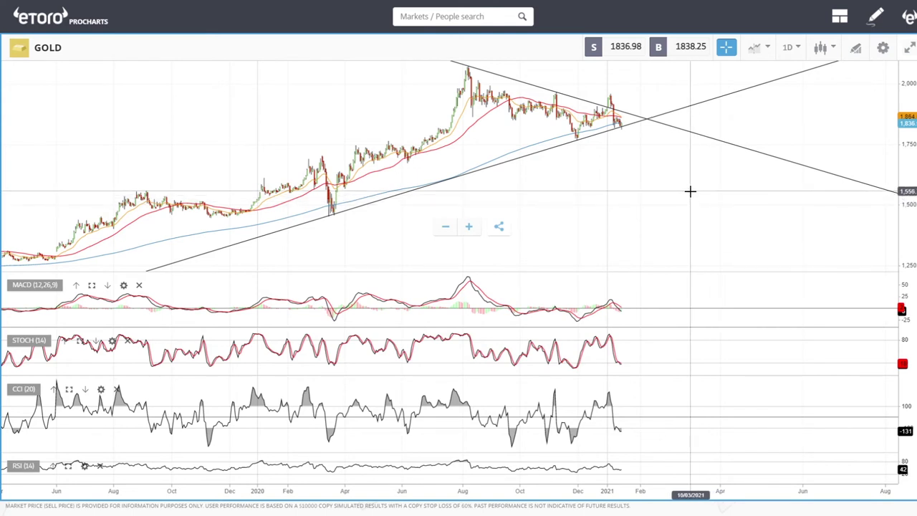
scroll(690, 193, up, 3)
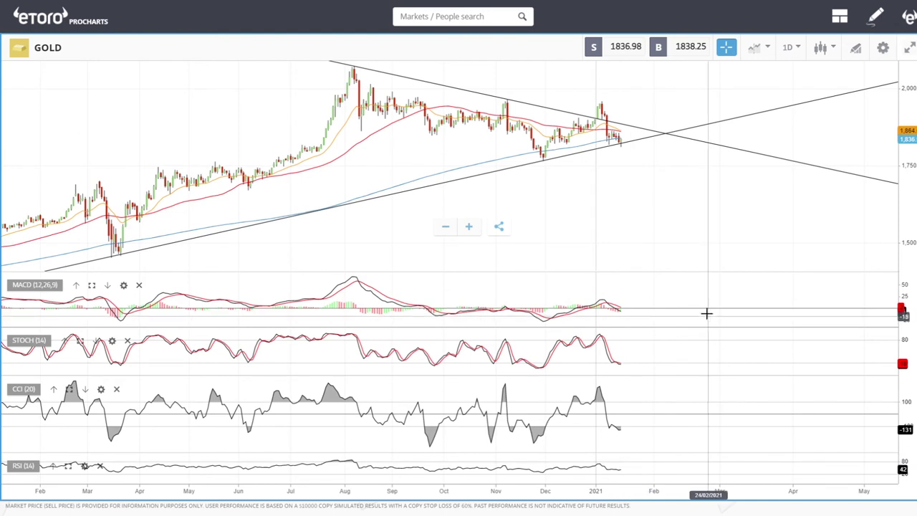
click(622, 143)
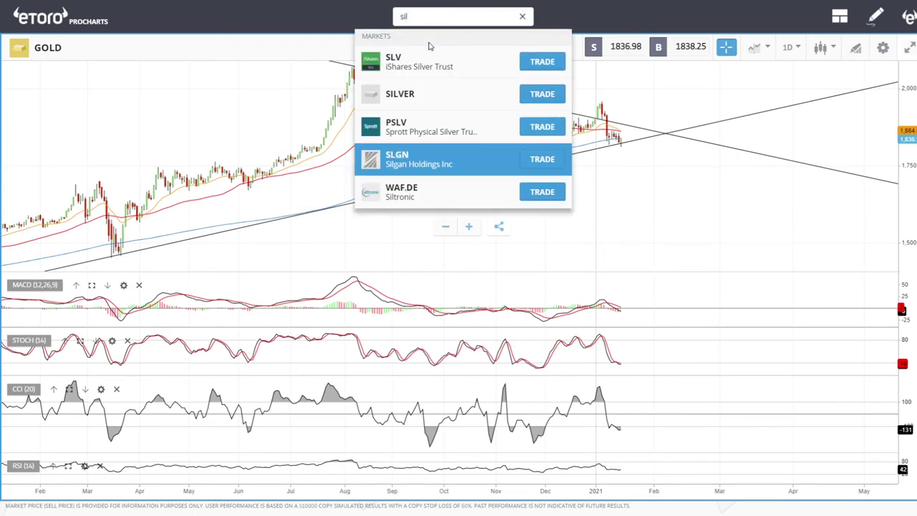
Step: Open the SILVER daily chart and zoom out to a history starting March 2020
click(412, 92)
scroll(678, 189, up, 5)
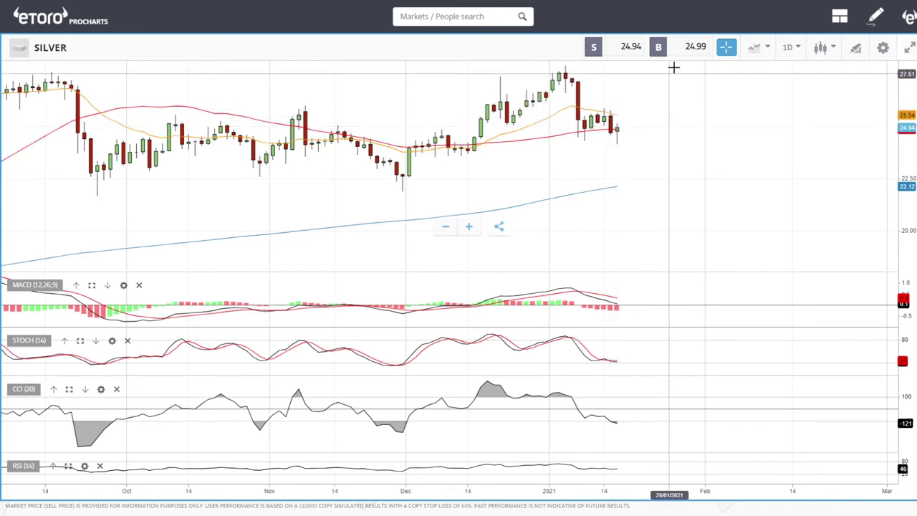
scroll(655, 132, down, 2)
scroll(655, 132, down, 1)
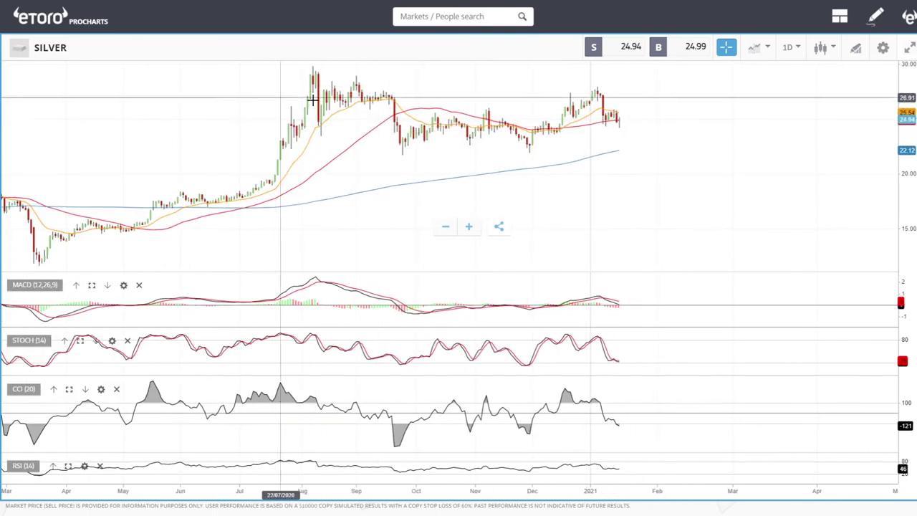
Step: Draw a rectangle over silver's highs at about 26.9–27.6, late July 2020 to February 2021
click(858, 48)
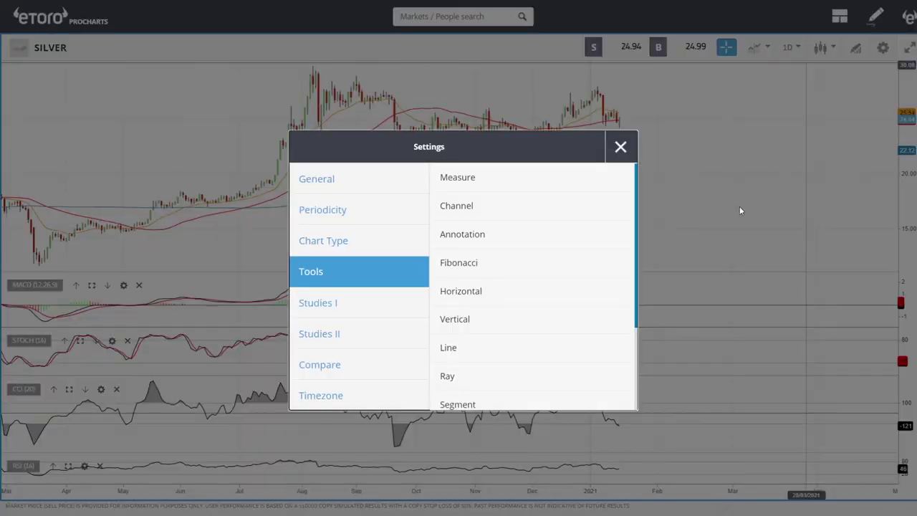
scroll(574, 275, down, 2)
click(479, 312)
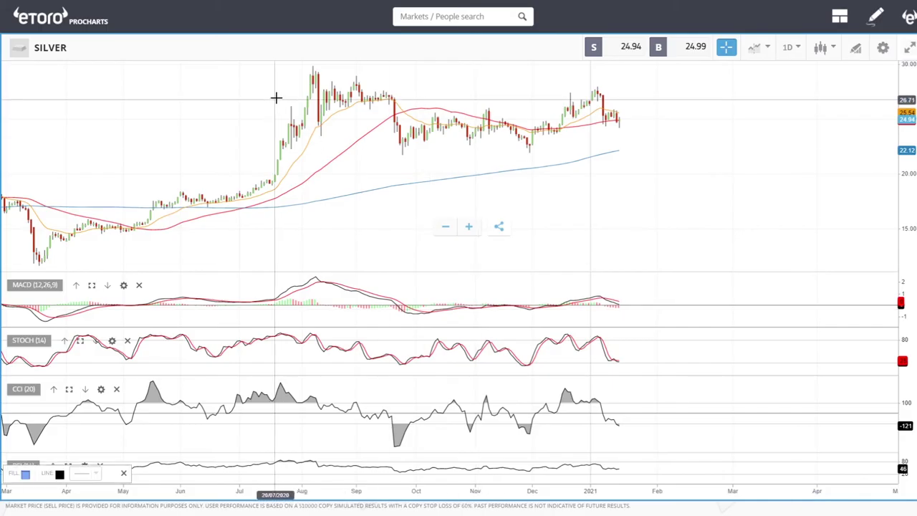
drag(690, 94, 725, 103)
click(736, 102)
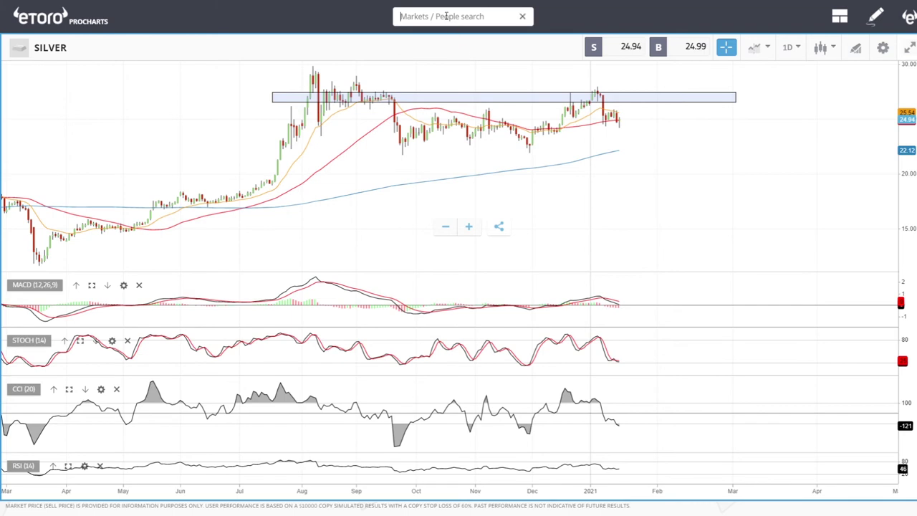
Step: Load the PLATINUM daily chart from a 'pla' search and zoom in on recent months
text(la)
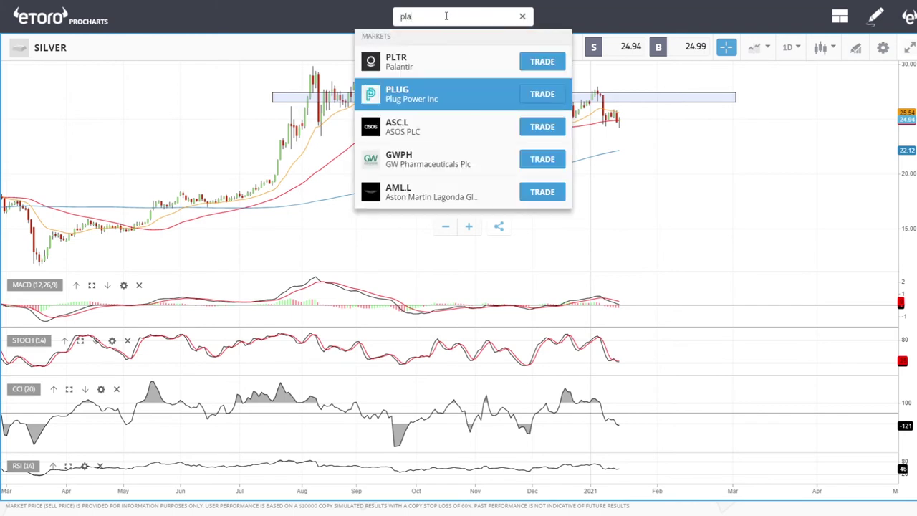
click(430, 61)
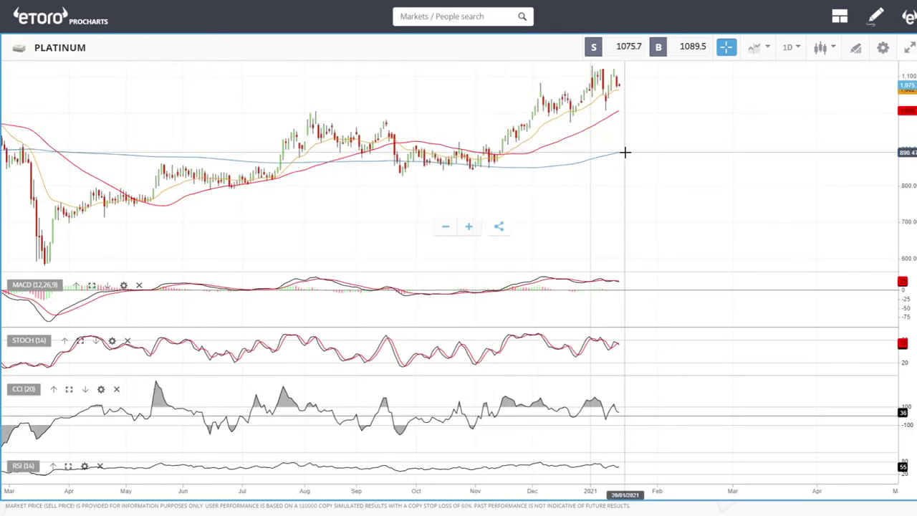
scroll(666, 129, up, 5)
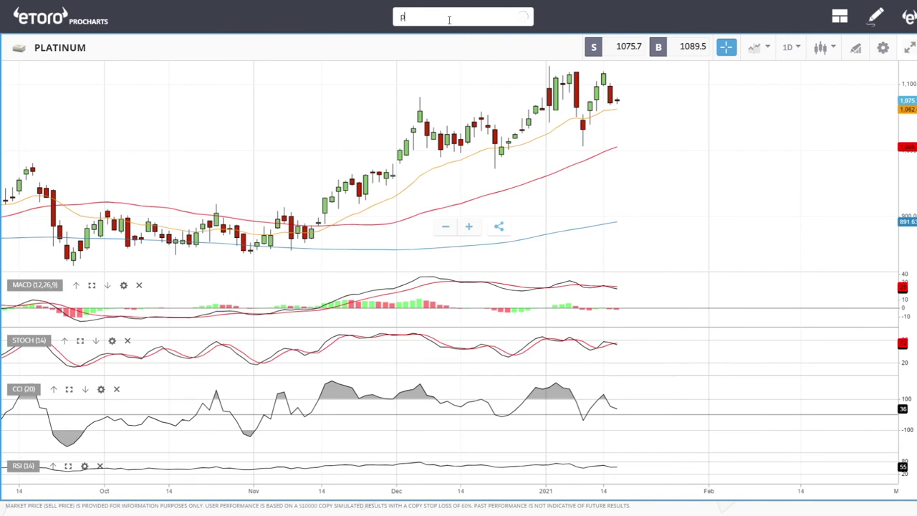
Step: Switch to the PALLADIUM daily chart via a 'pall' search and zoom out to show history from June
text(all)
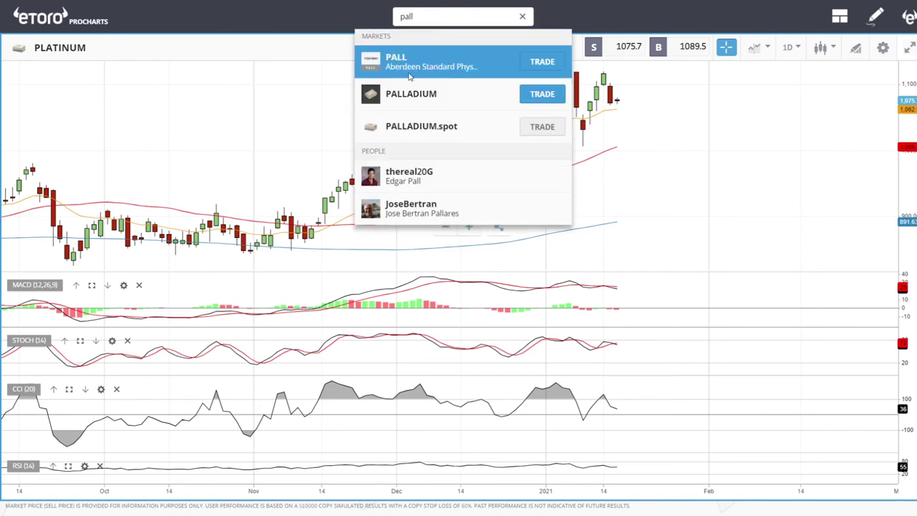
click(405, 96)
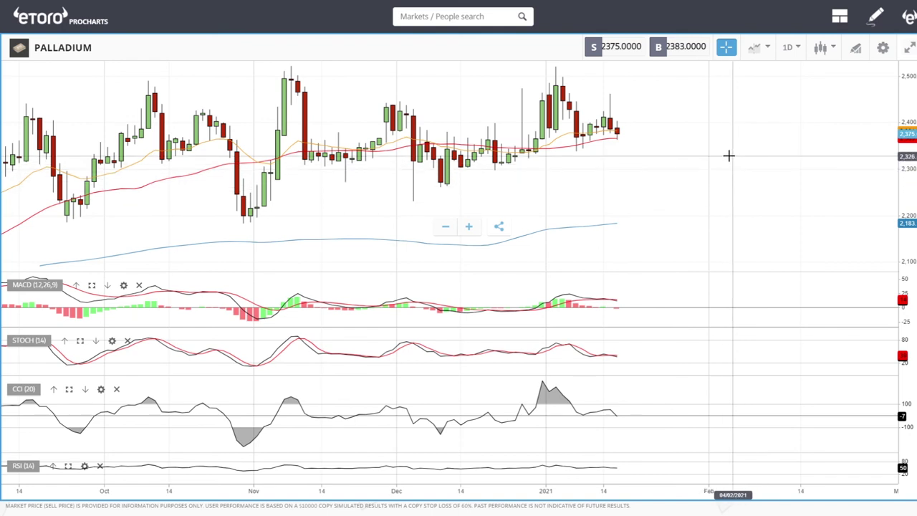
scroll(678, 155, down, 3)
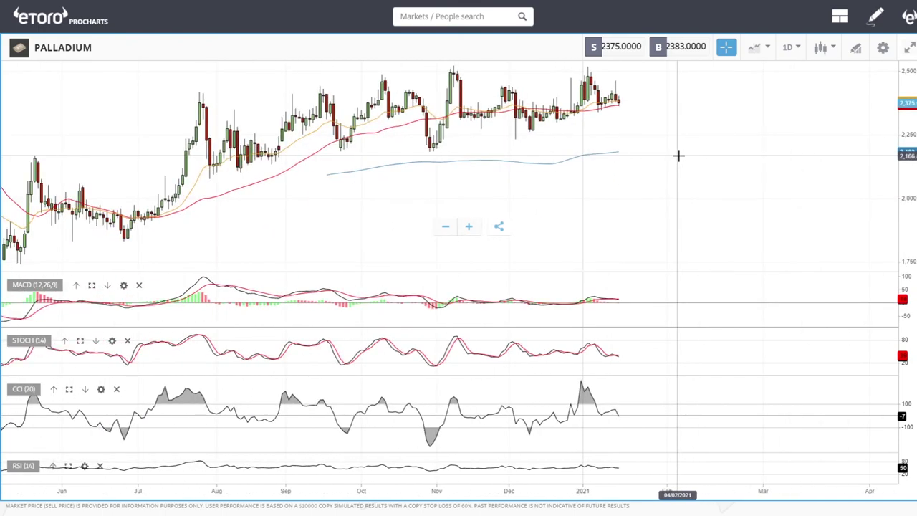
Step: Draw a rectangle boxing palladium's roughly 2,150–2,500 range from late August into February 2021
click(855, 47)
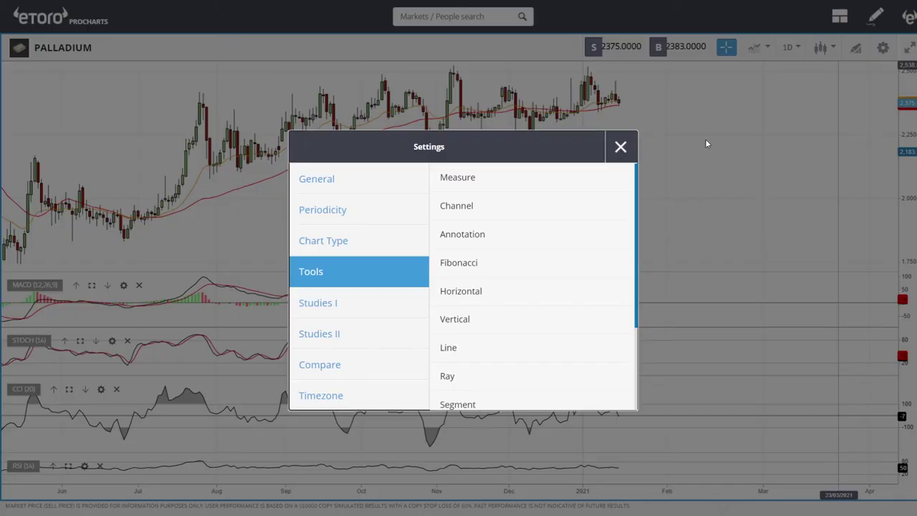
click(484, 323)
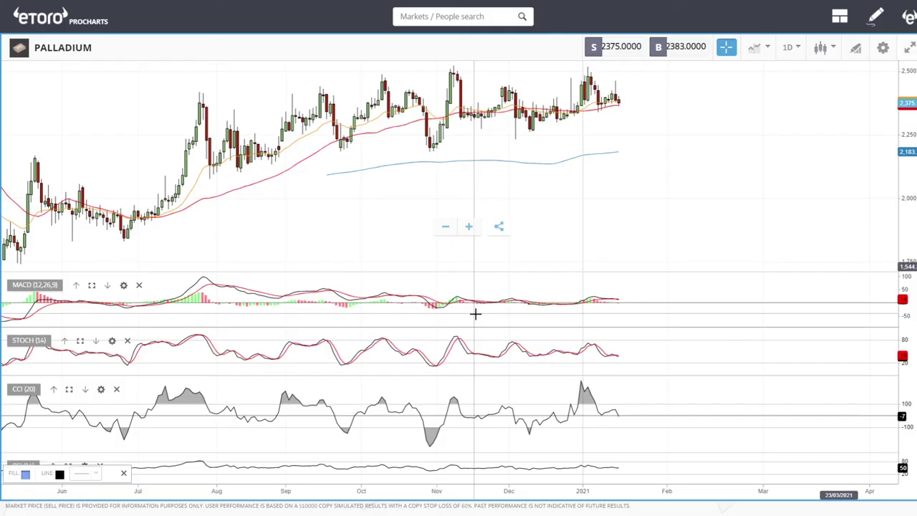
click(262, 68)
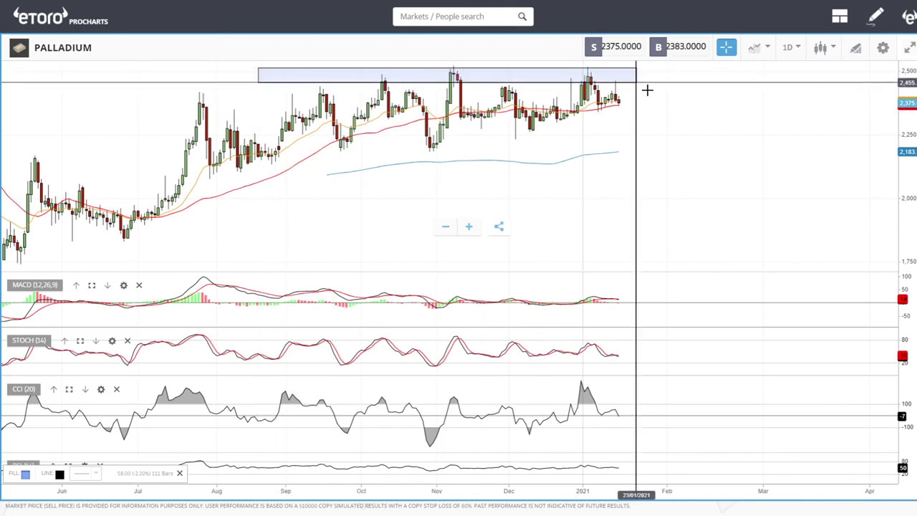
click(685, 153)
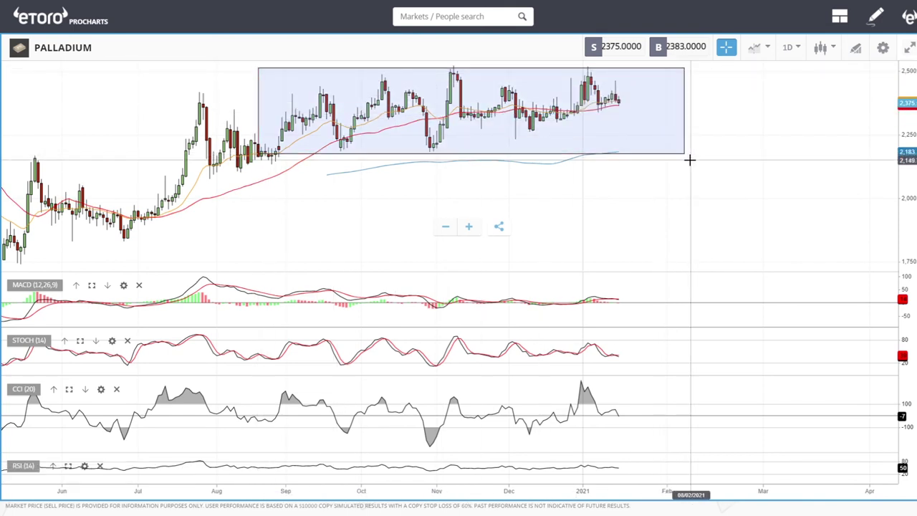